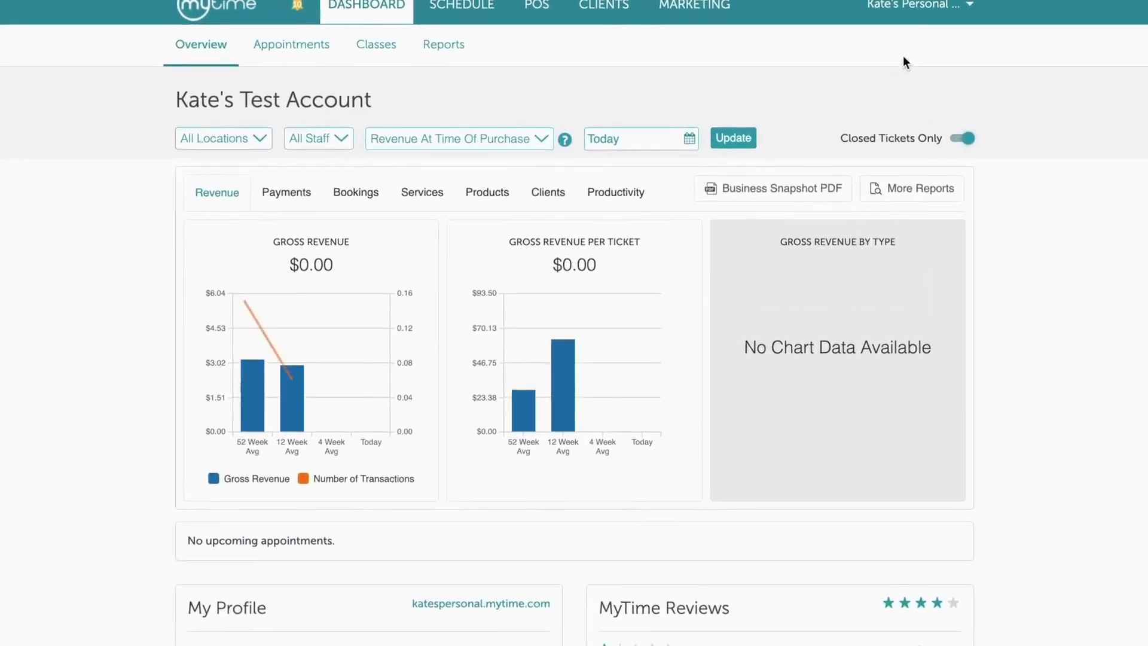
- Open the Settings section of Business Setup
click(947, 17)
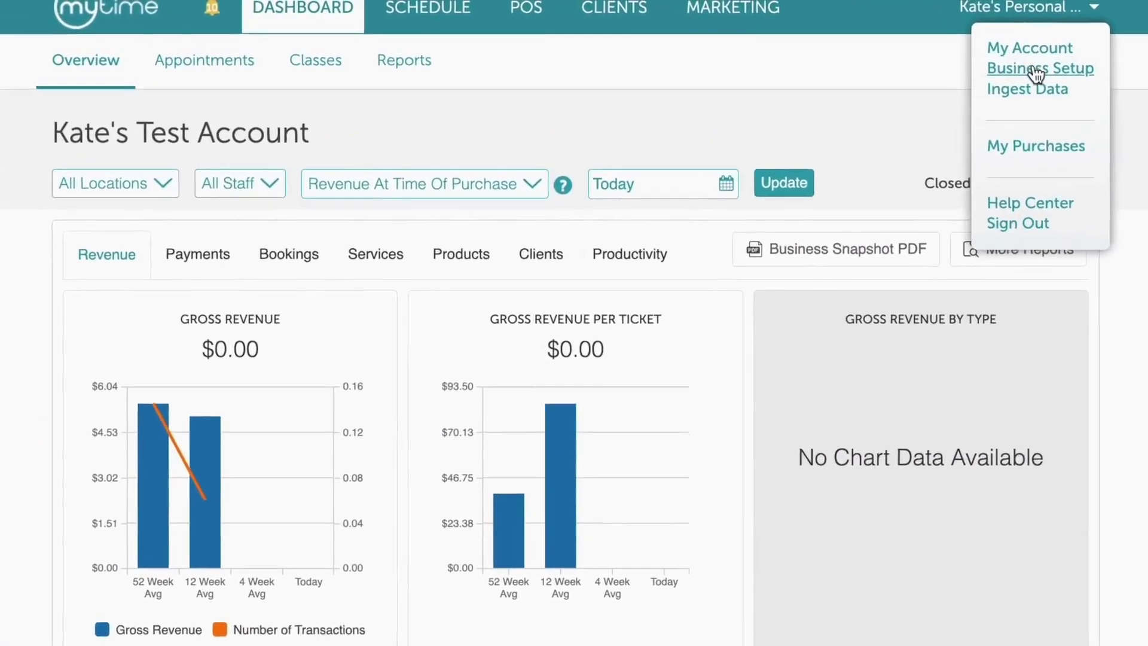
click(950, 54)
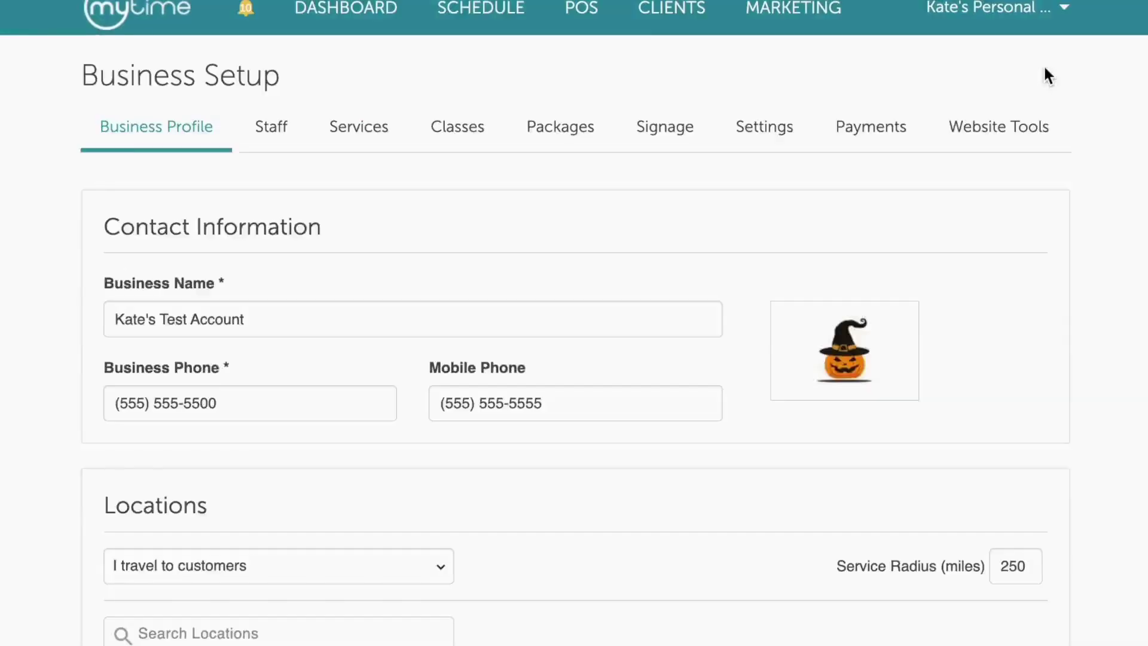
click(783, 132)
- In the POS settings, set the Payment Terminal Management location to SLC
scroll(452, 478, down, 20)
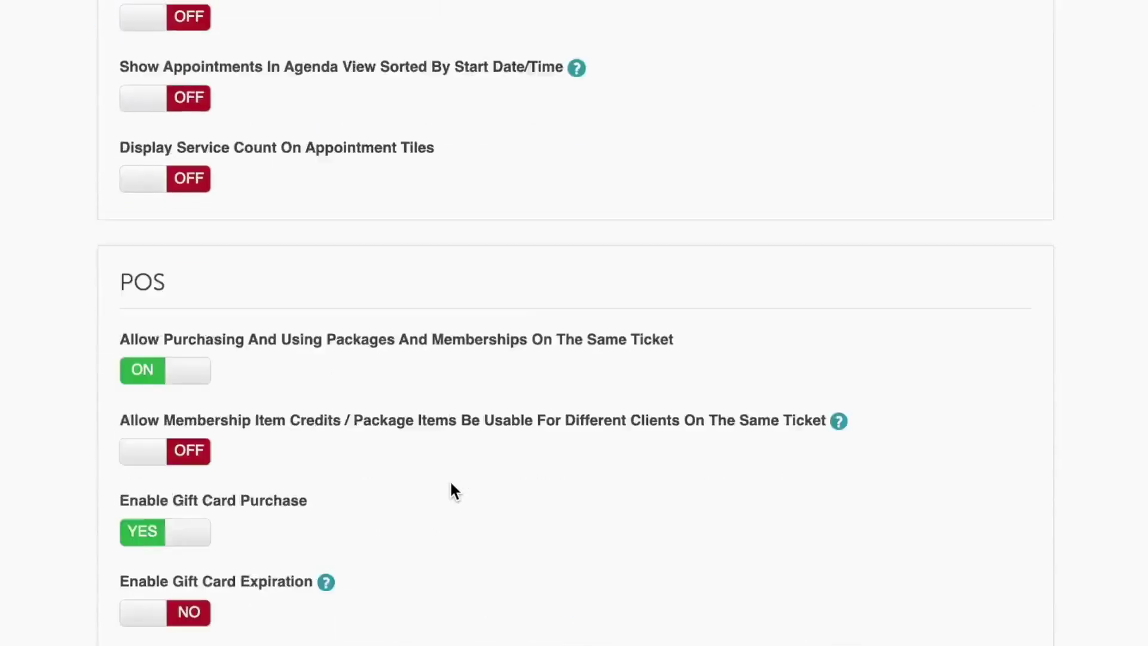
scroll(452, 485, down, 3)
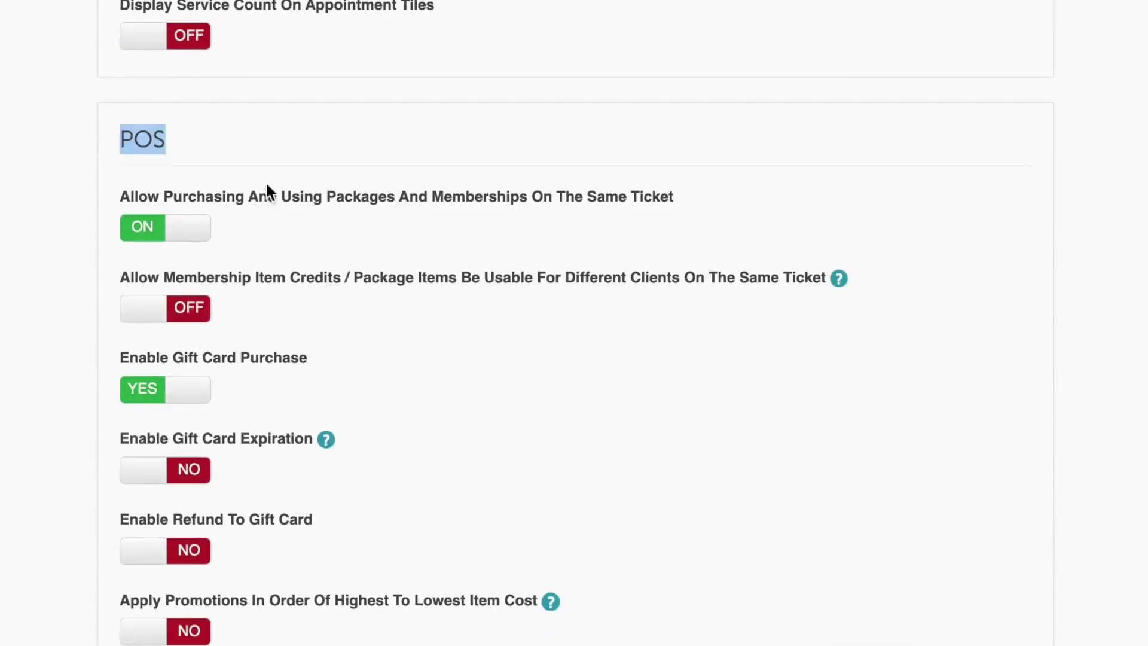
scroll(435, 598, down, 20)
scroll(434, 535, down, 20)
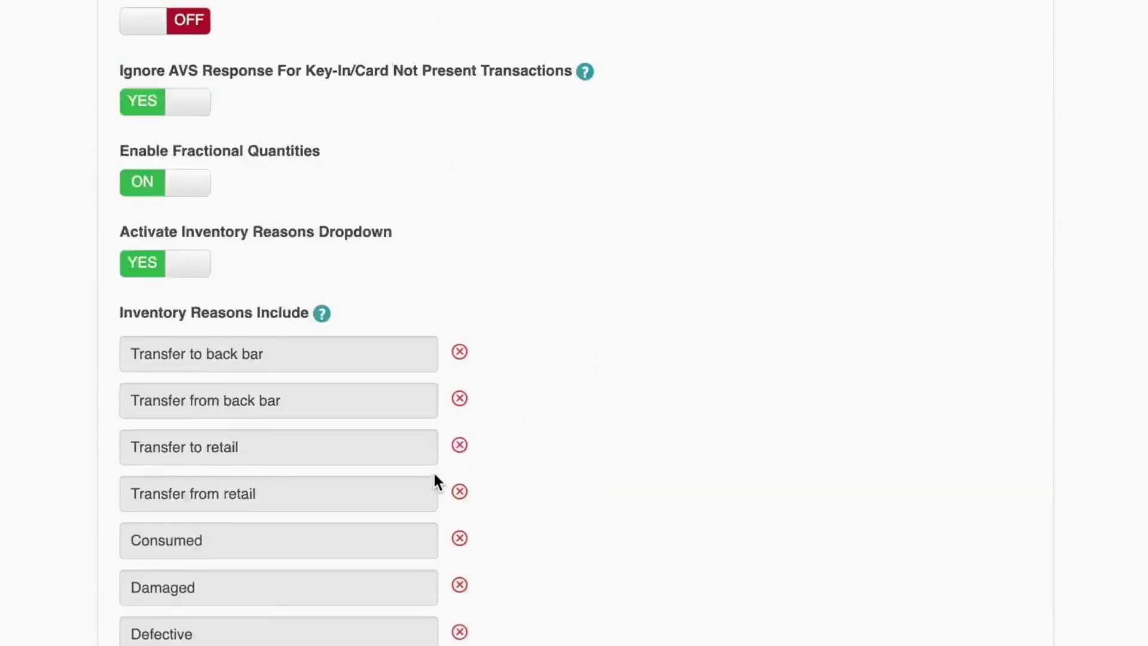
scroll(432, 306, down, 6)
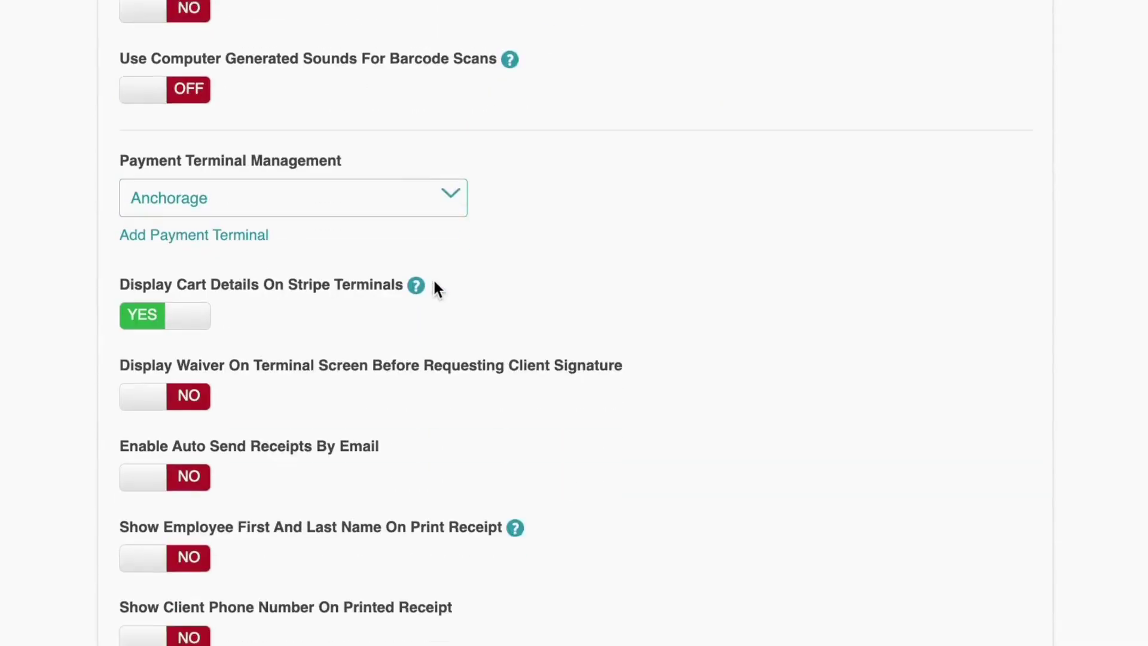
click(392, 137)
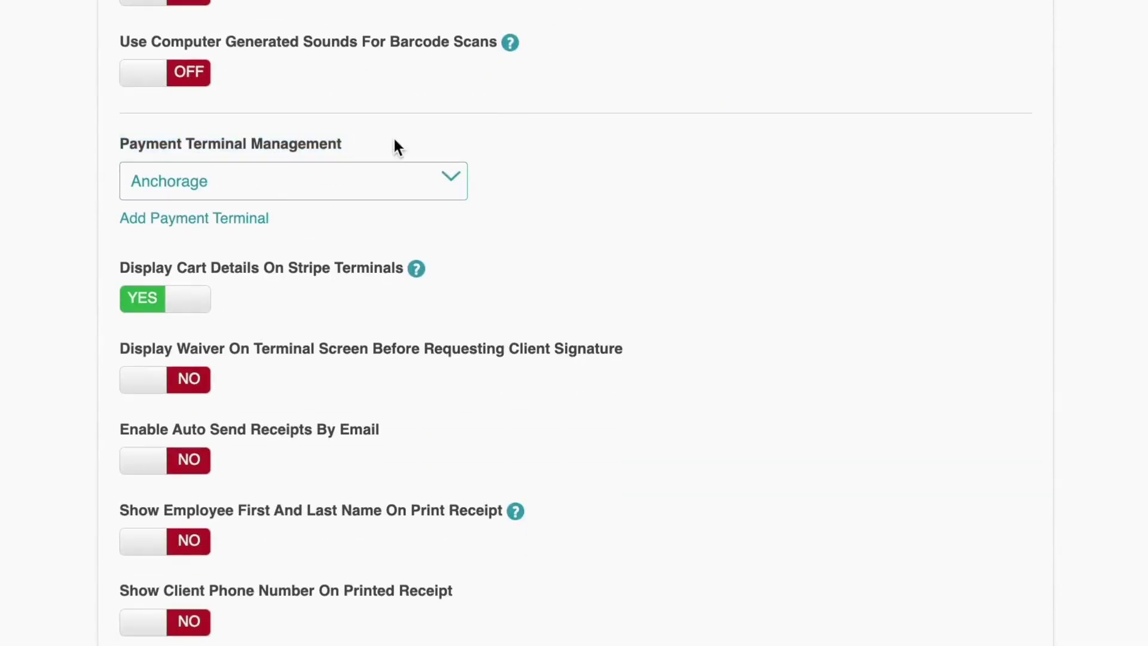
click(372, 183)
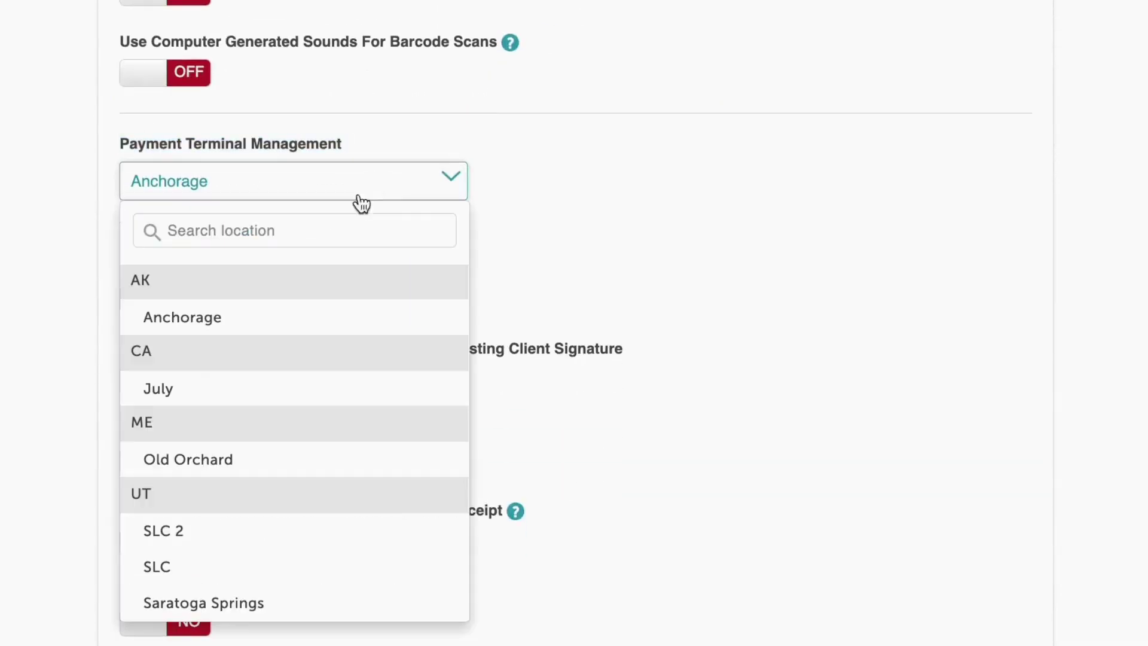
click(282, 579)
- Add a WisePOS E payment terminal for SLC, entering the reader's secret phrase and the name Front Desk, and save it
scroll(220, 389, up, 2)
click(229, 326)
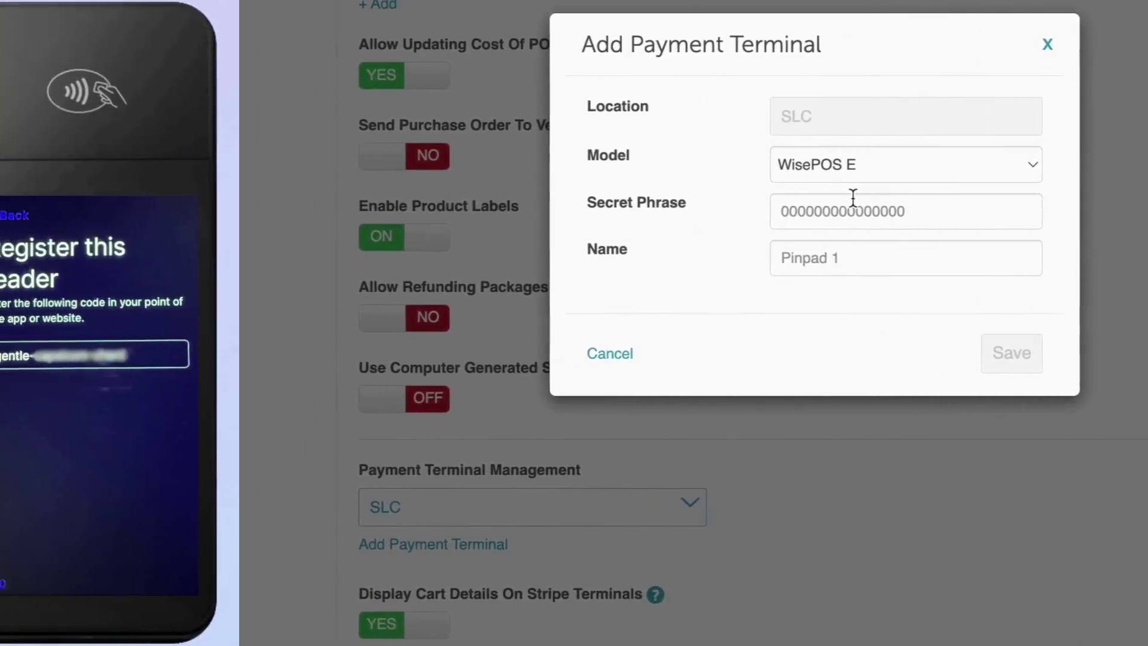
click(765, 206)
text(gentle-)
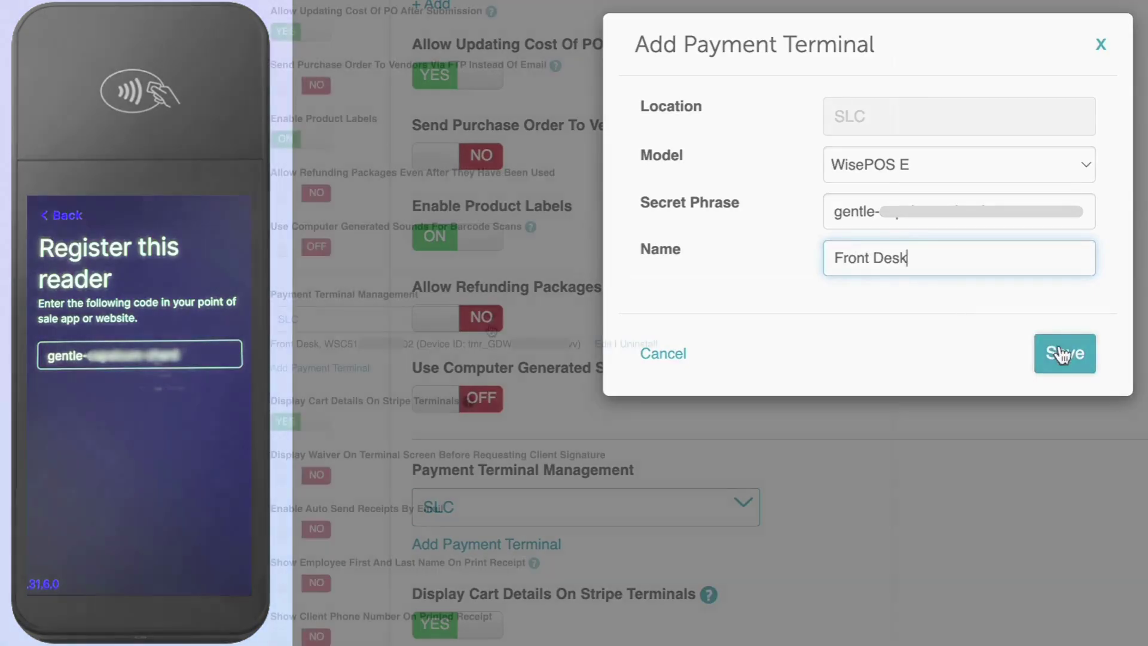
click(1058, 353)
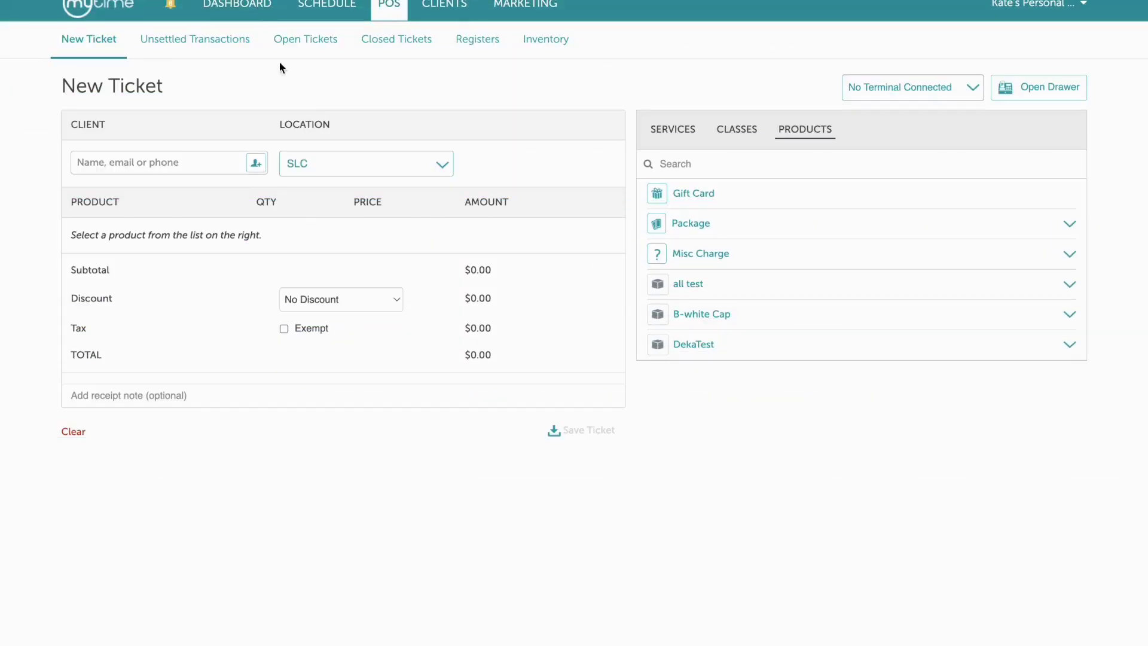
- On a new POS ticket, choose the SLC location and connect the Front Desk terminal
click(368, 168)
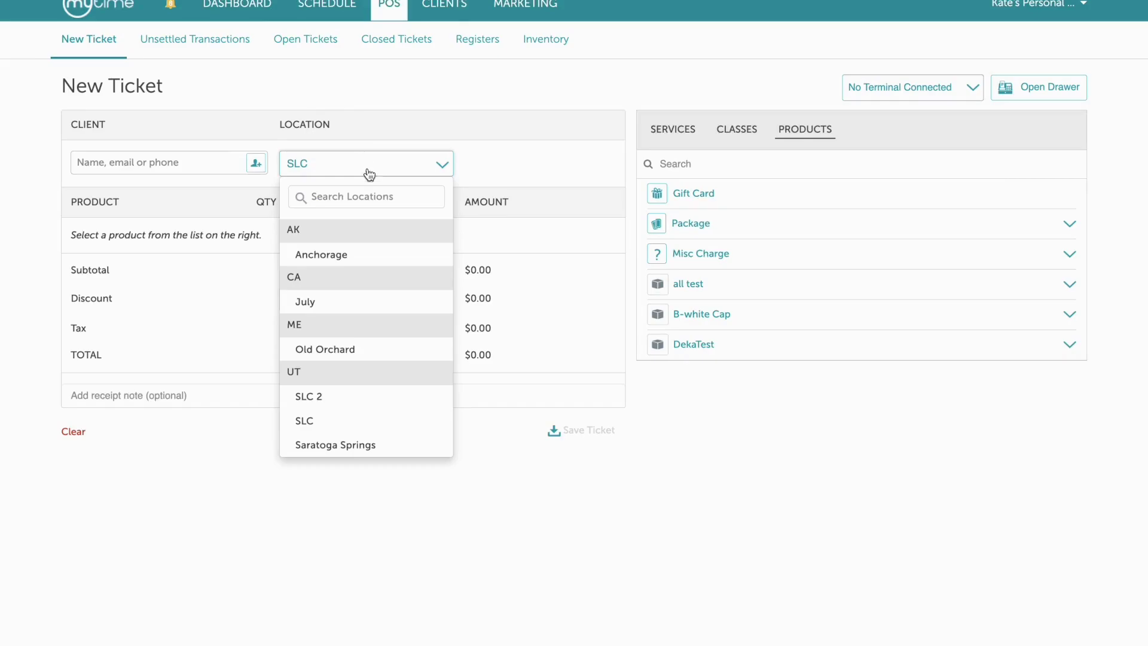
click(332, 421)
click(916, 88)
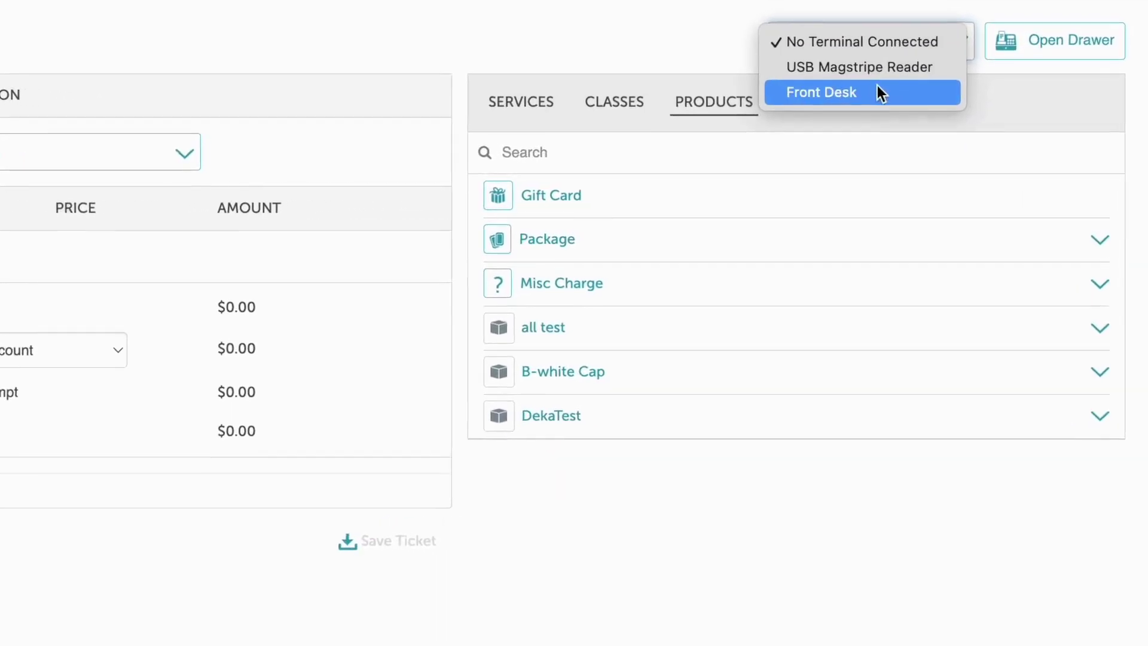
click(877, 91)
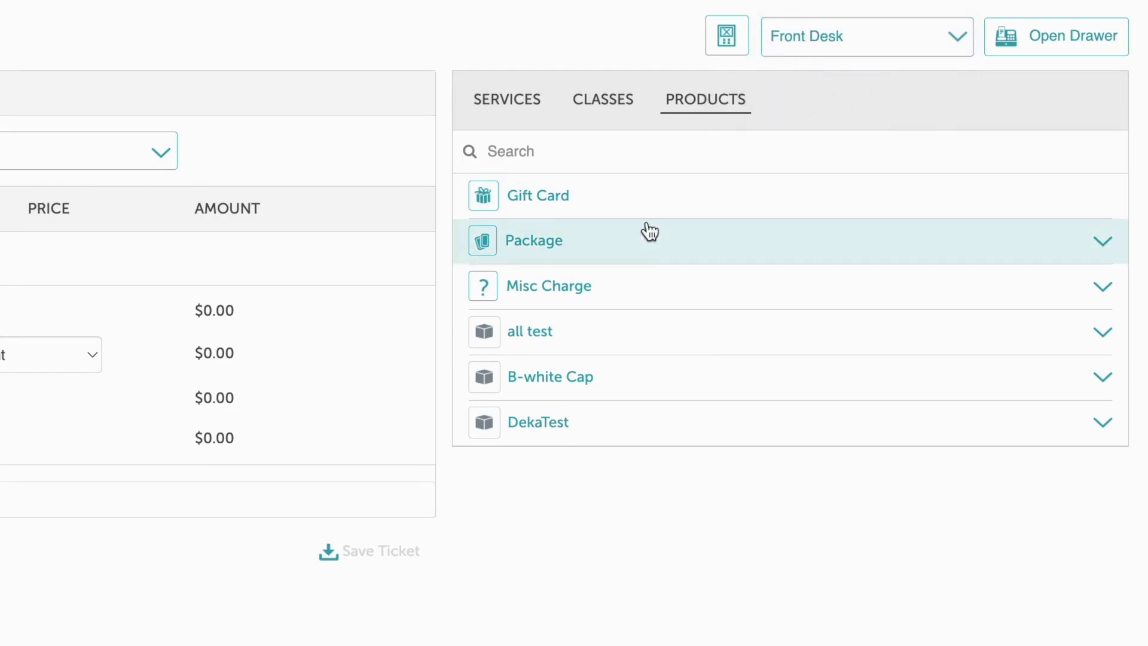
- Add a $0.50 misc charge named Test to the ticket and take payment by swiping a credit card
click(648, 289)
text(Test)
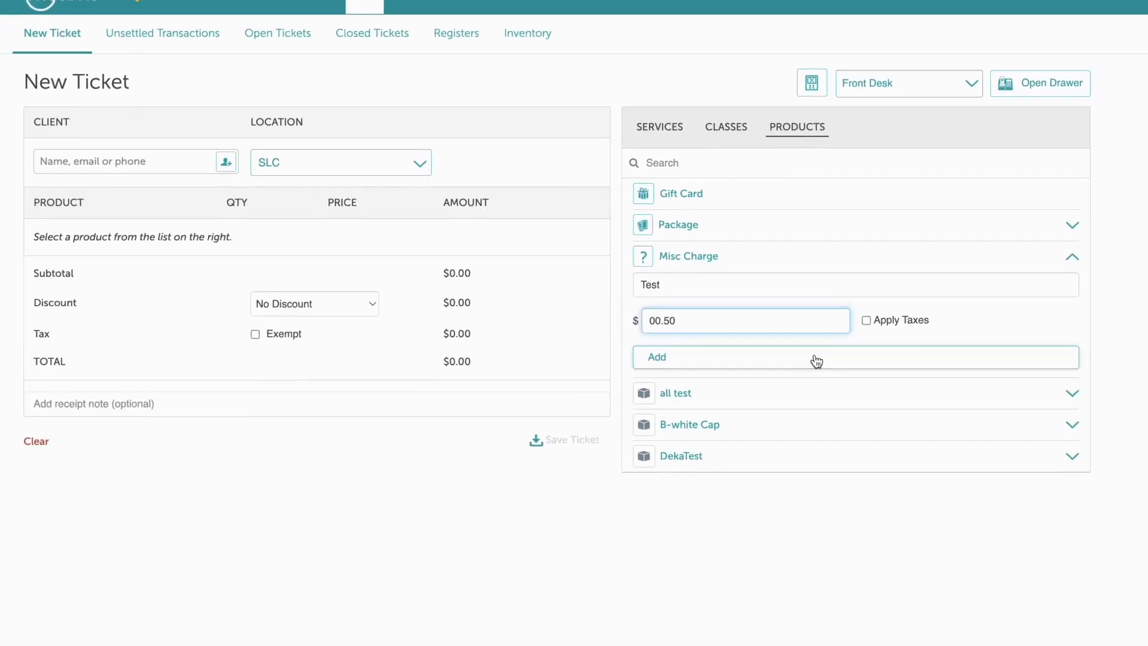
click(816, 359)
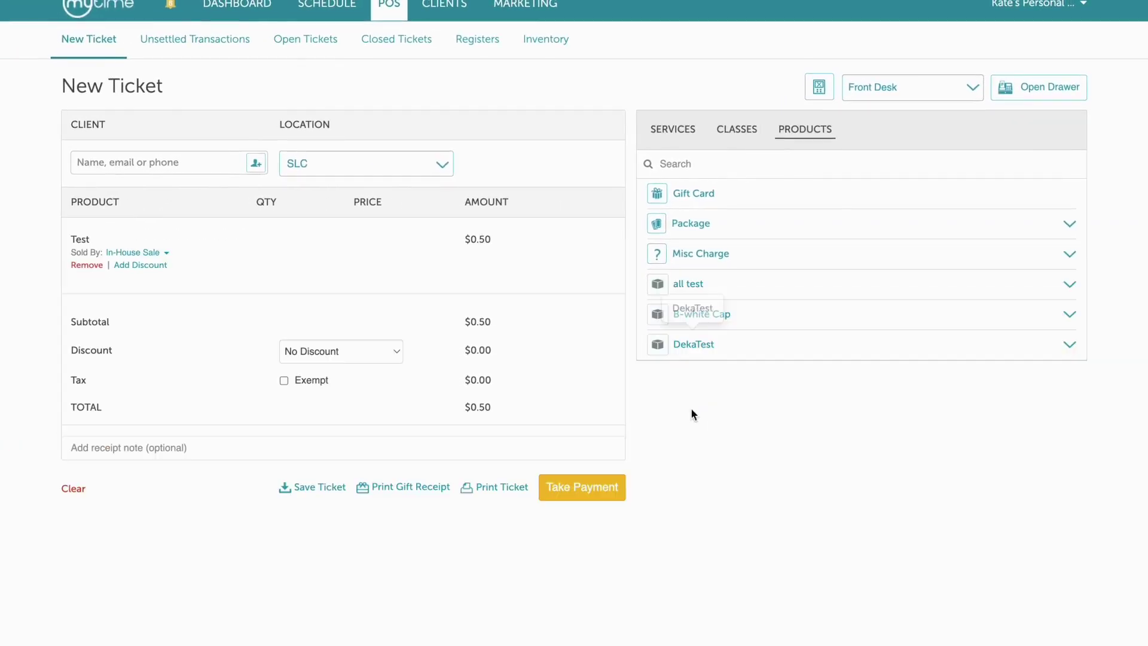
click(594, 484)
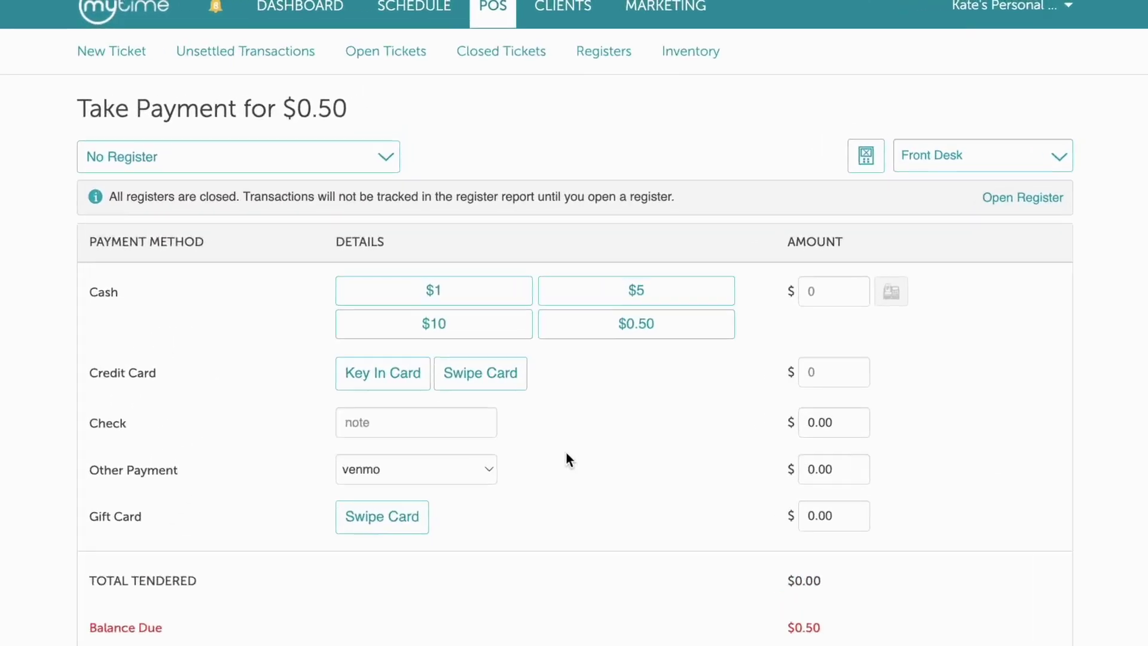
click(499, 374)
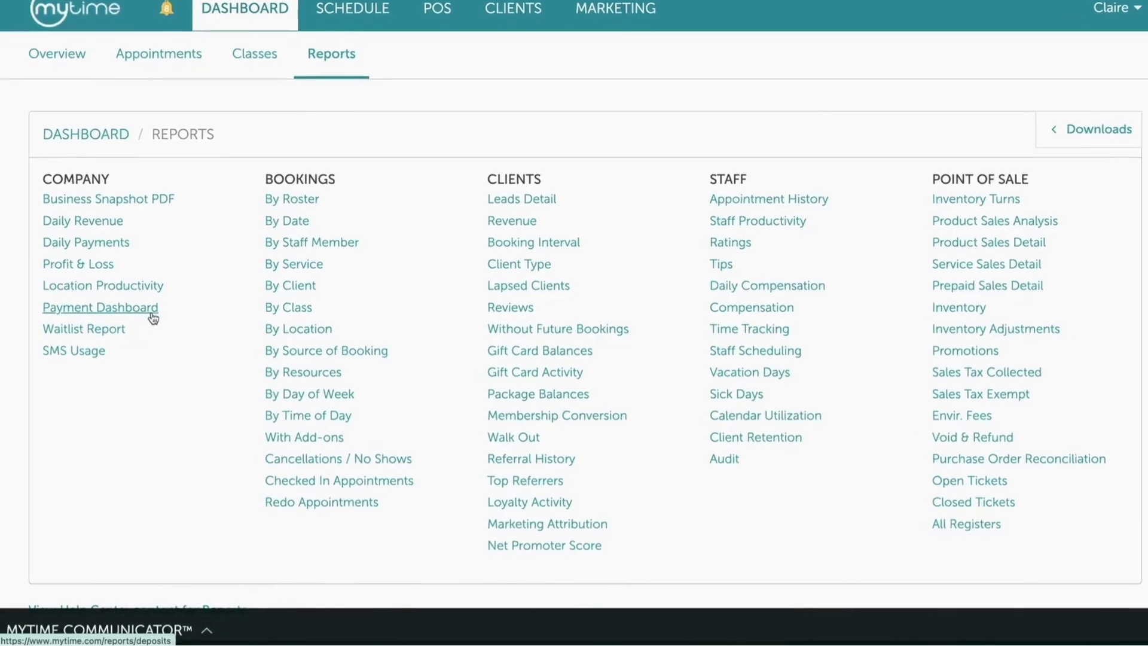
- Open the Payment Dashboard report and expand the 6/3/25 deposit to review its individual transactions
click(163, 295)
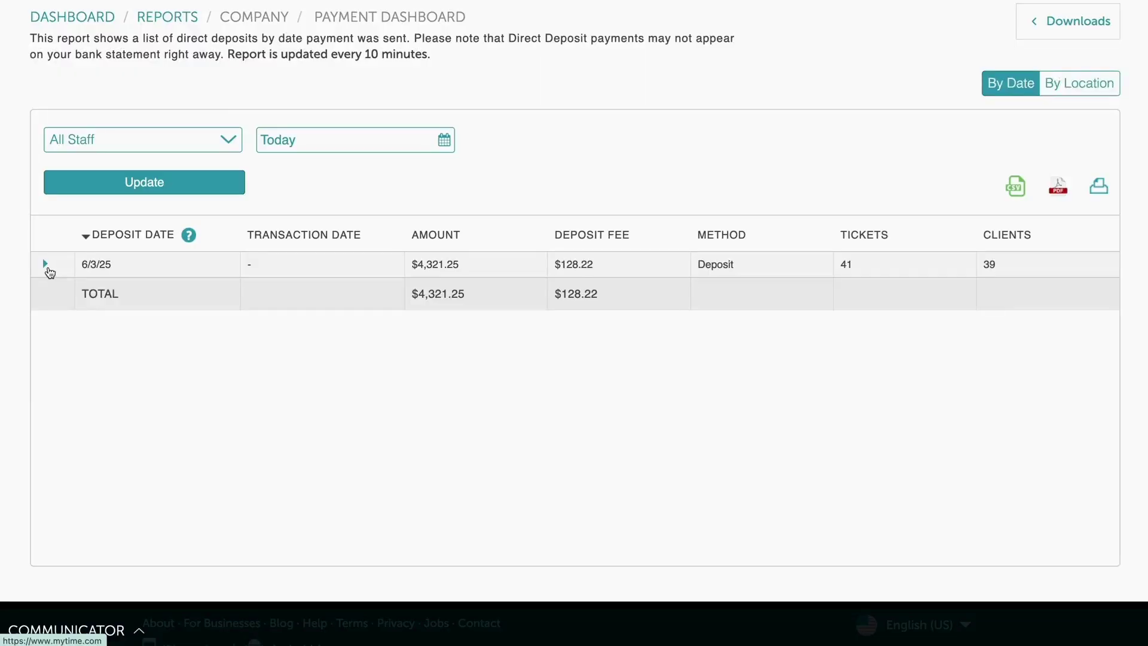
click(45, 264)
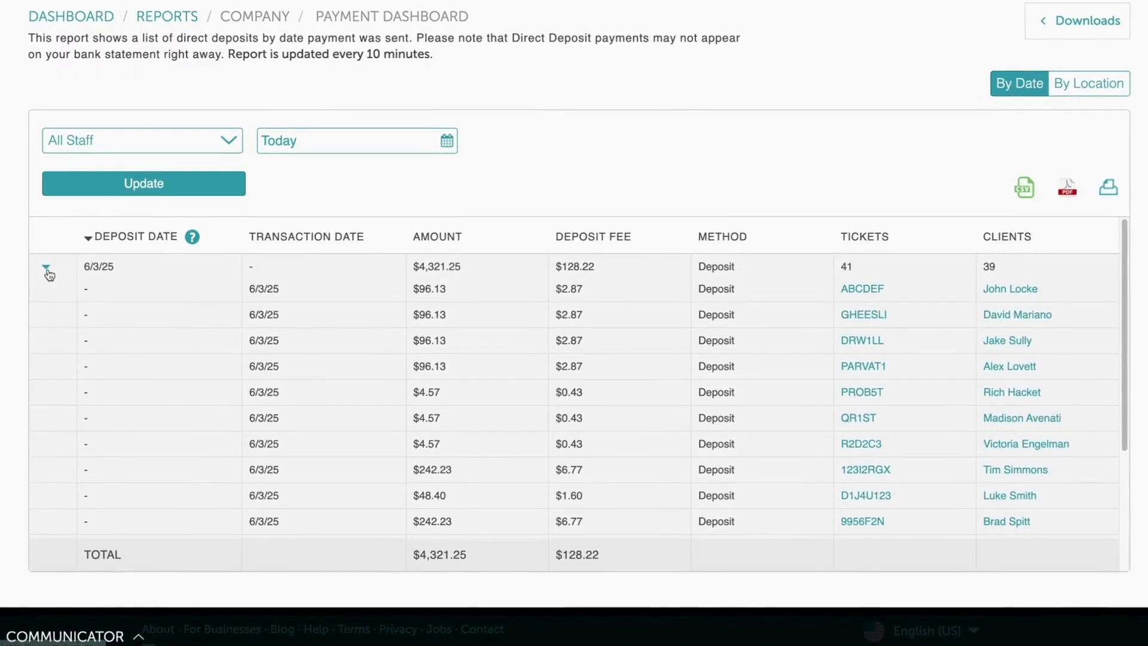
scroll(327, 440, down, 2)
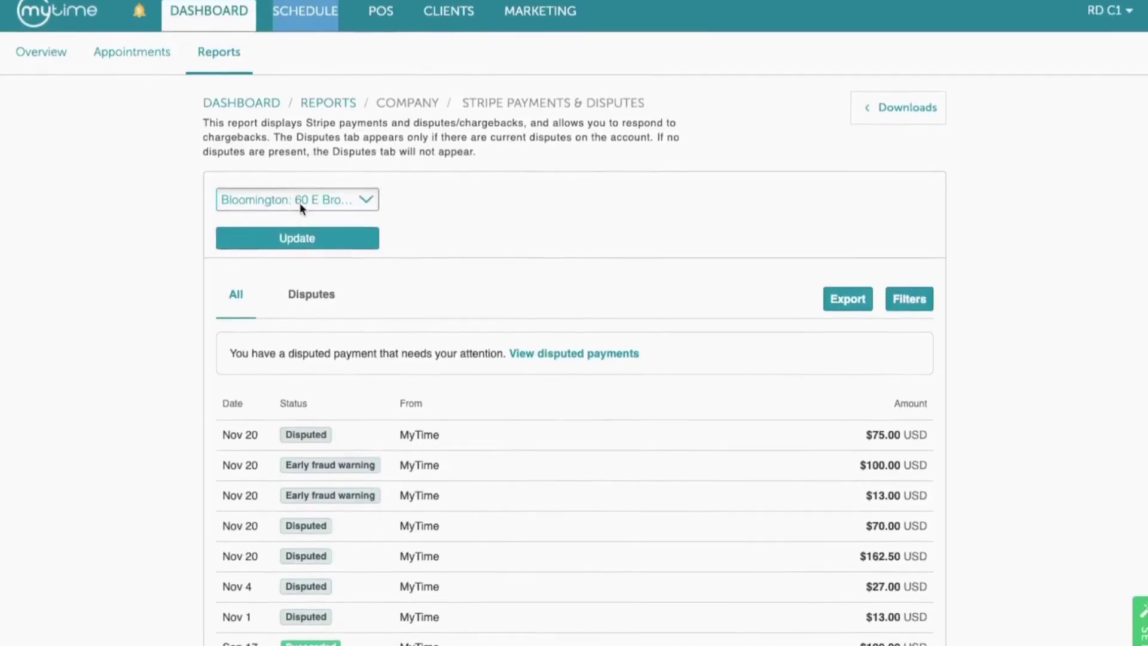
- Check the location choices in the Stripe Payments & Disputes report and filter its payments by an amount of 50
click(300, 194)
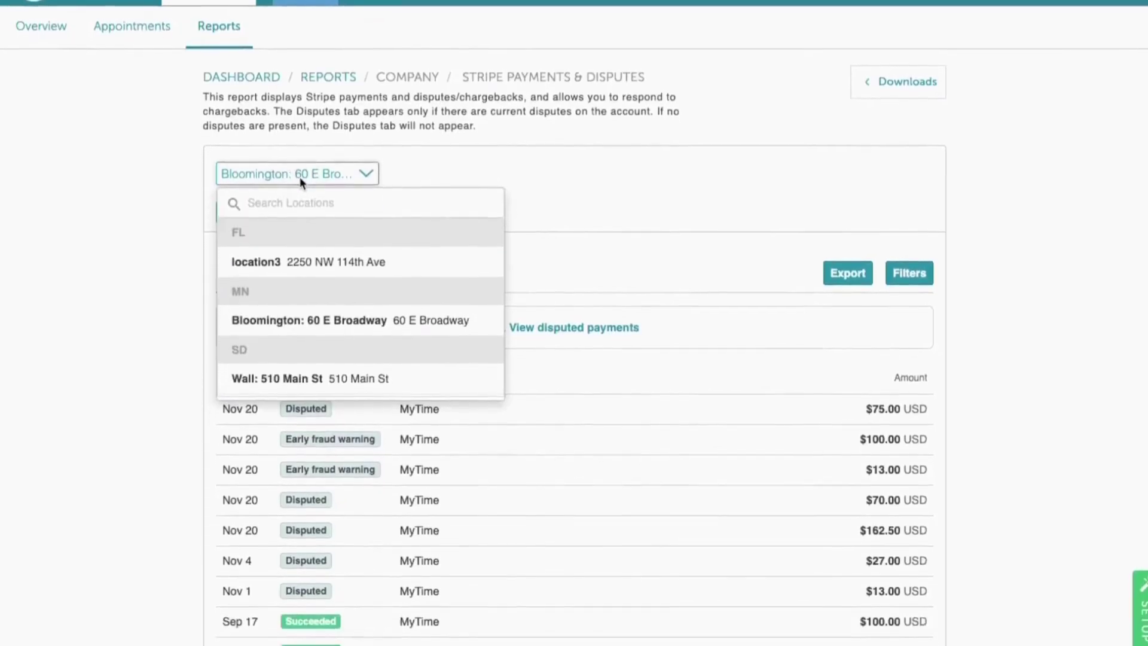
click(323, 189)
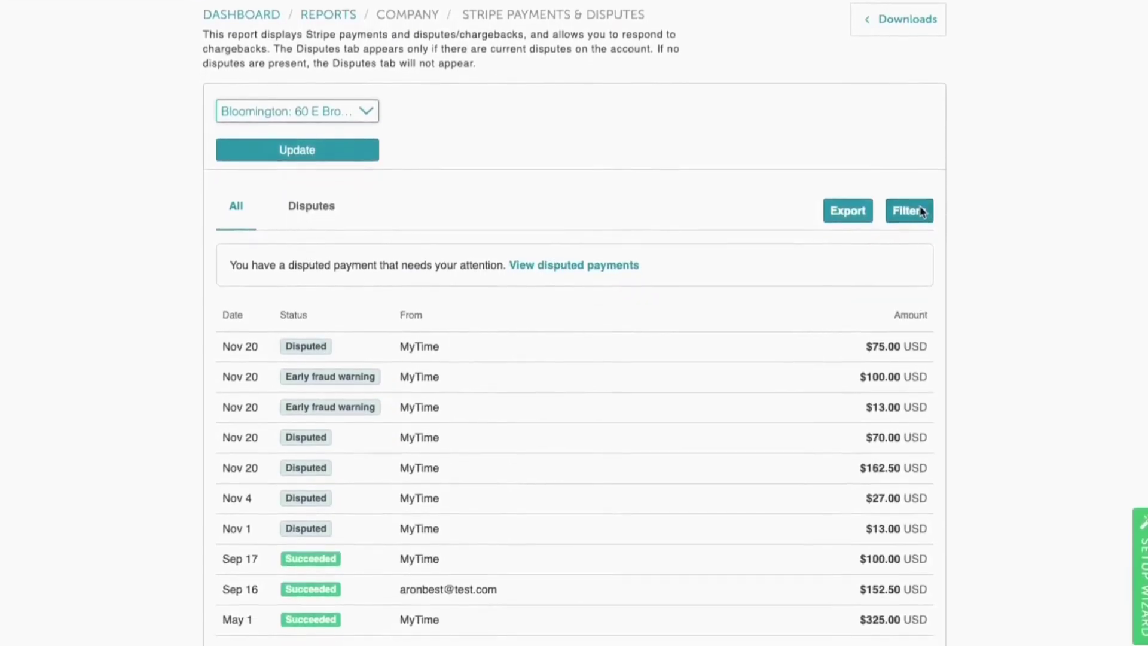
click(921, 225)
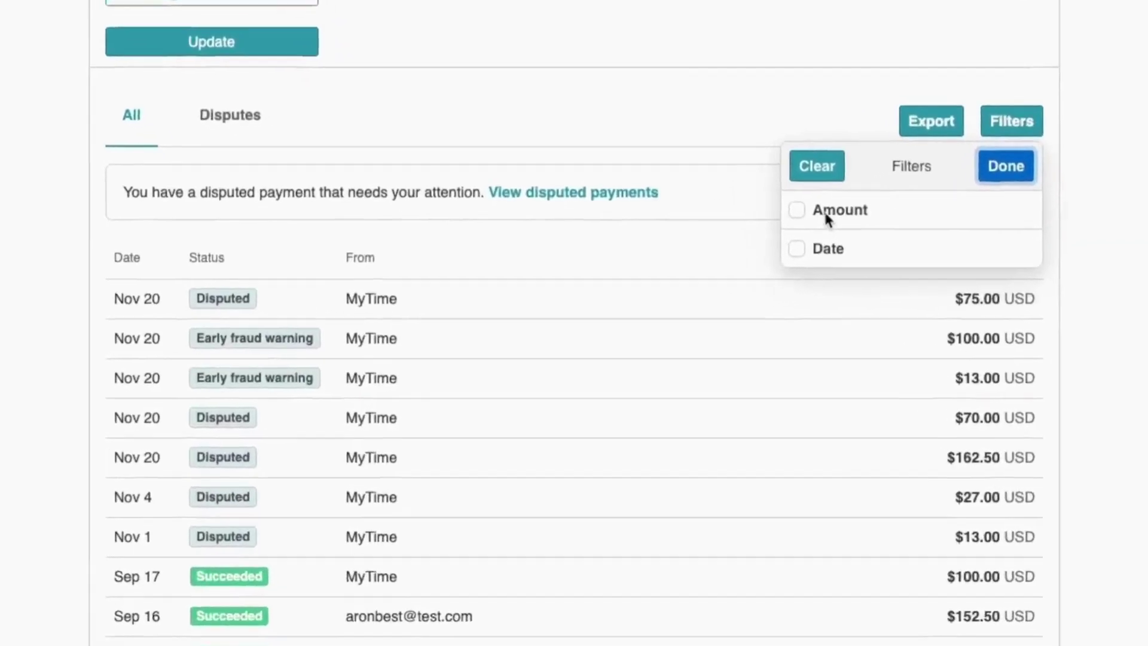
click(807, 226)
click(886, 222)
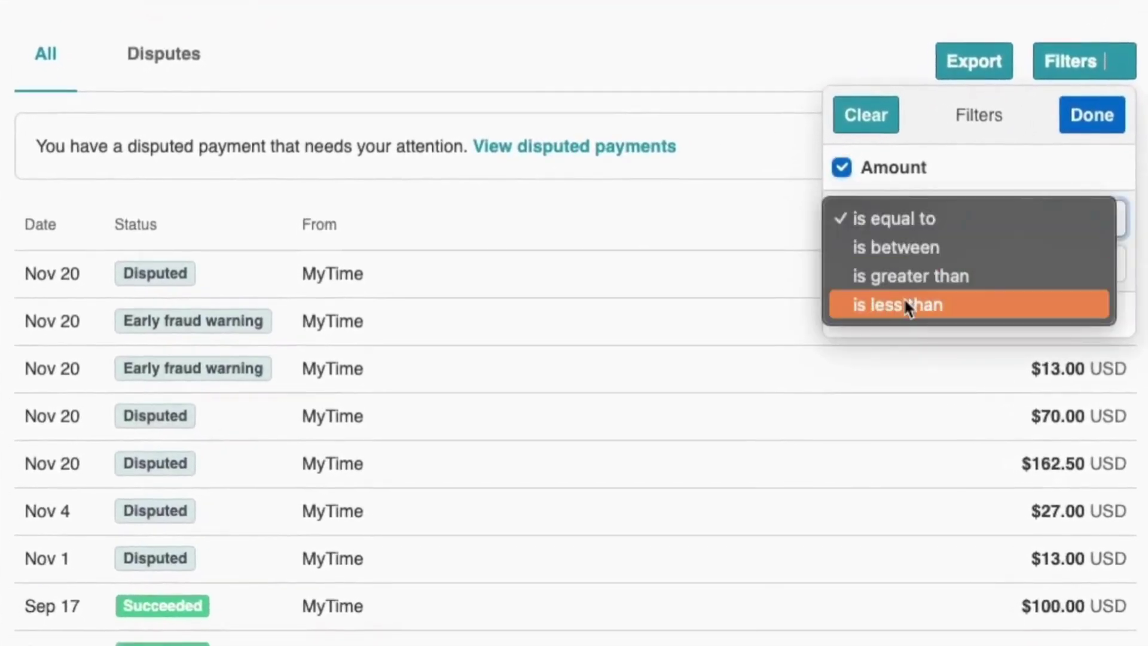
click(905, 304)
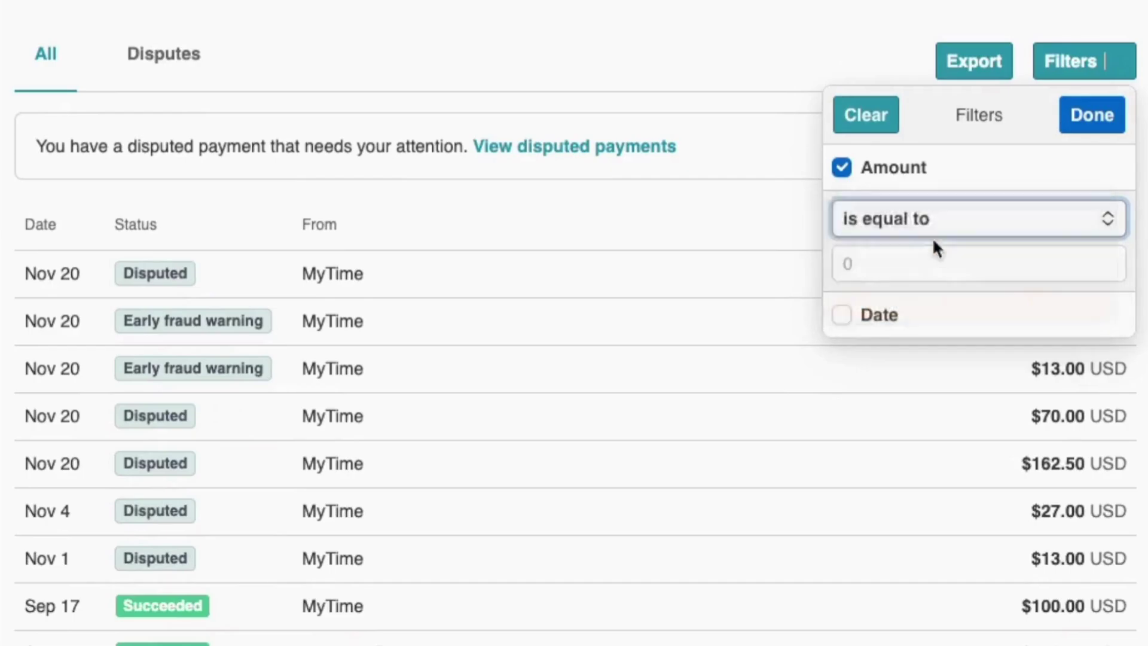
click(934, 263)
text(50)
click(1073, 65)
click(1072, 65)
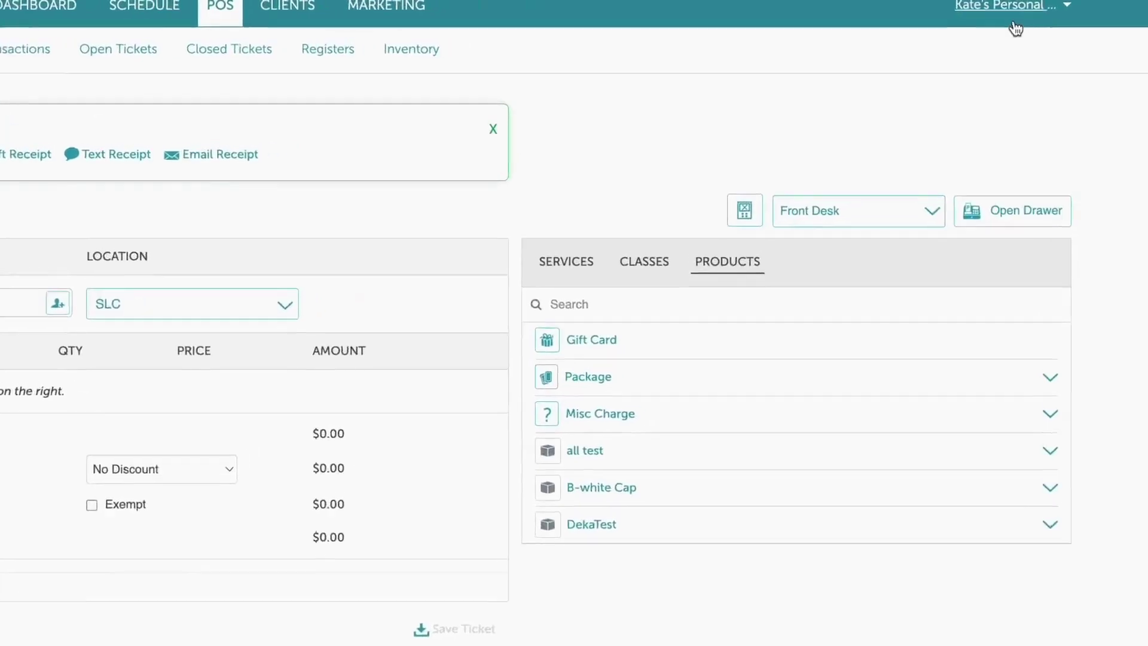
- Open the Payments section of Business Setup and go to the Getting Paid options
click(1023, 15)
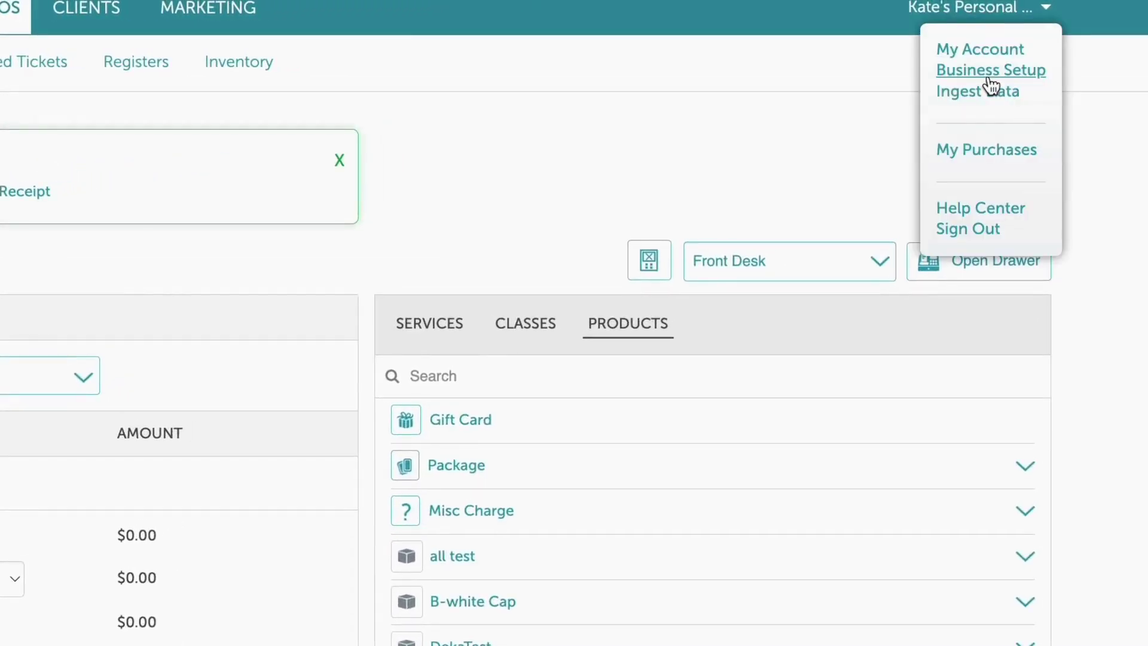
click(989, 84)
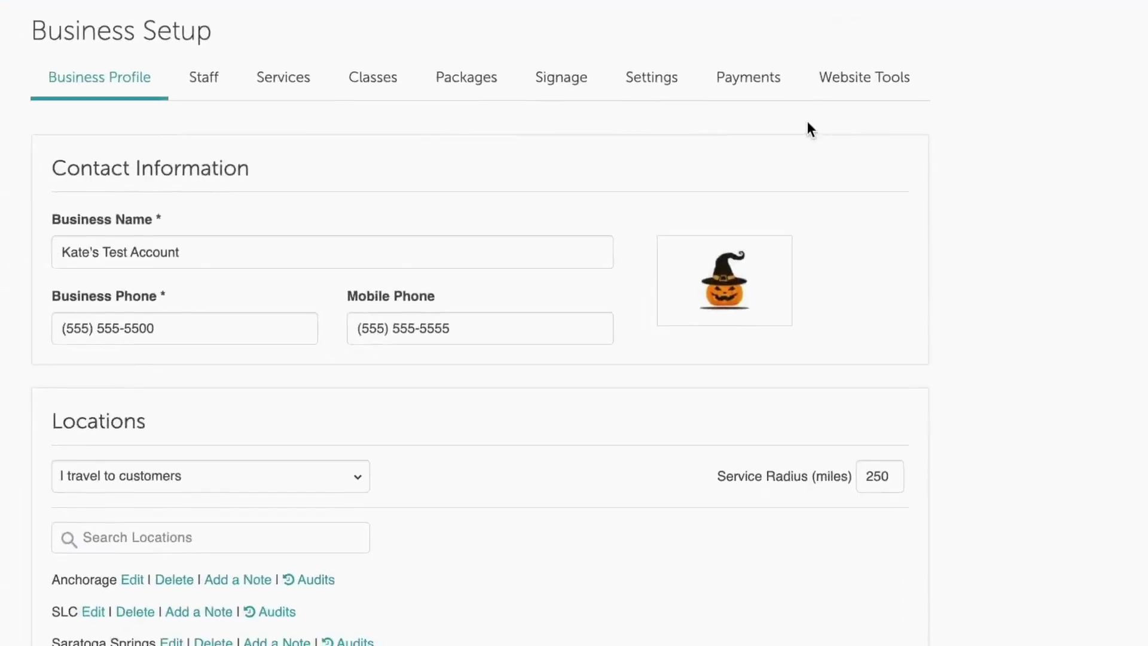
click(748, 77)
scroll(522, 179, down, 2)
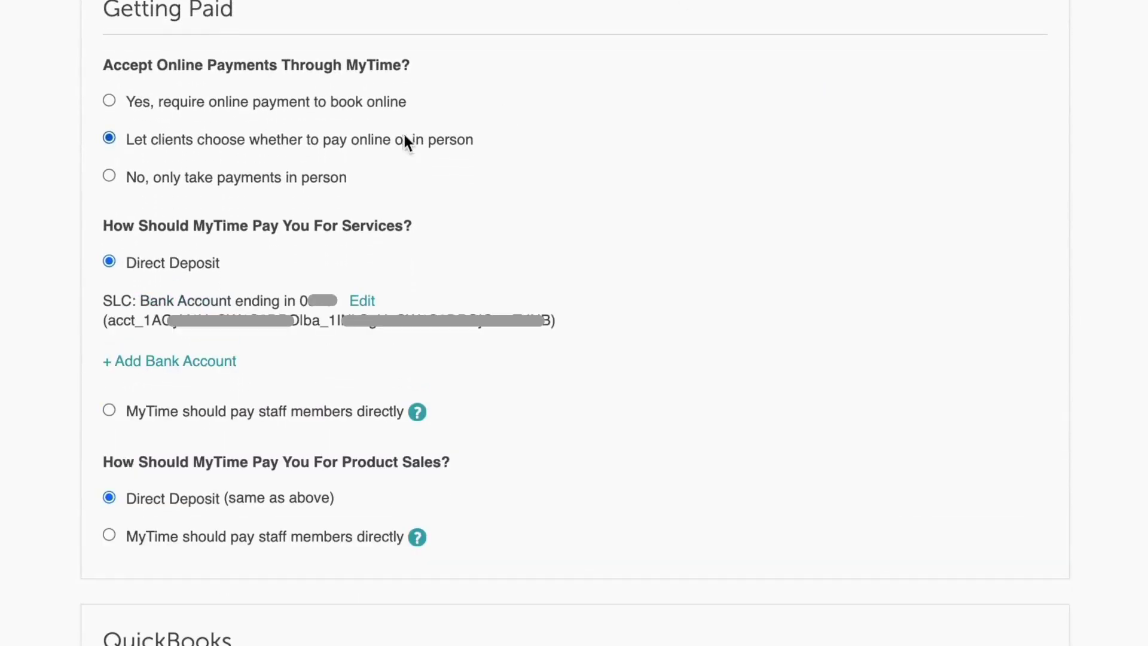
- Start adding a direct deposit bank account and select Anchorage as its applicable location
click(169, 363)
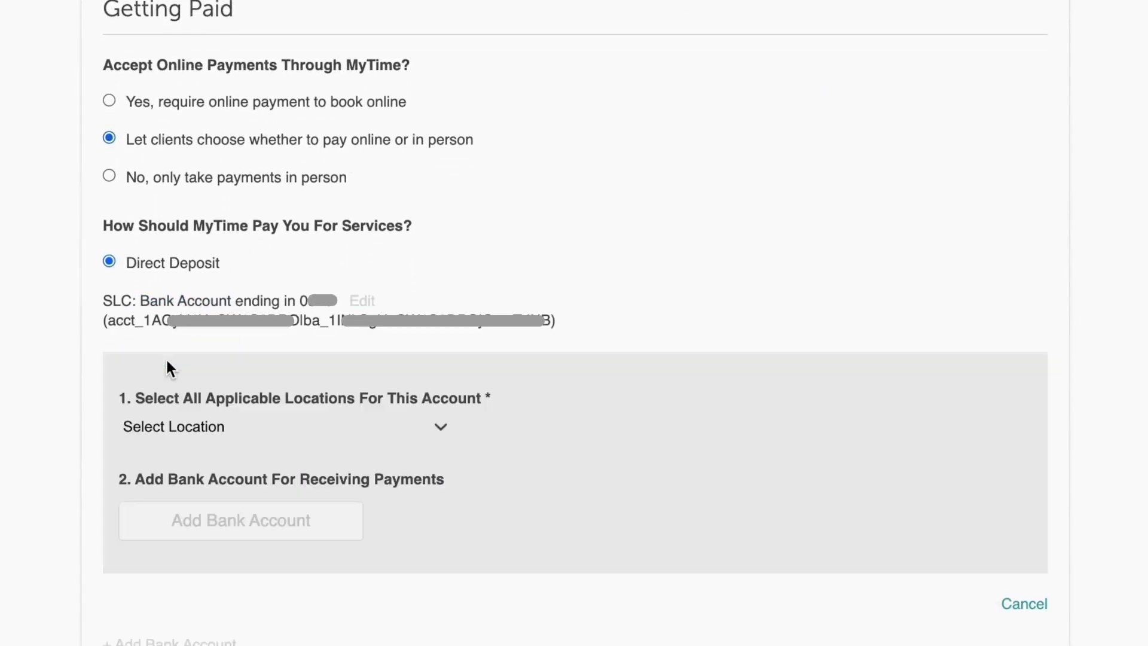
click(192, 429)
click(186, 476)
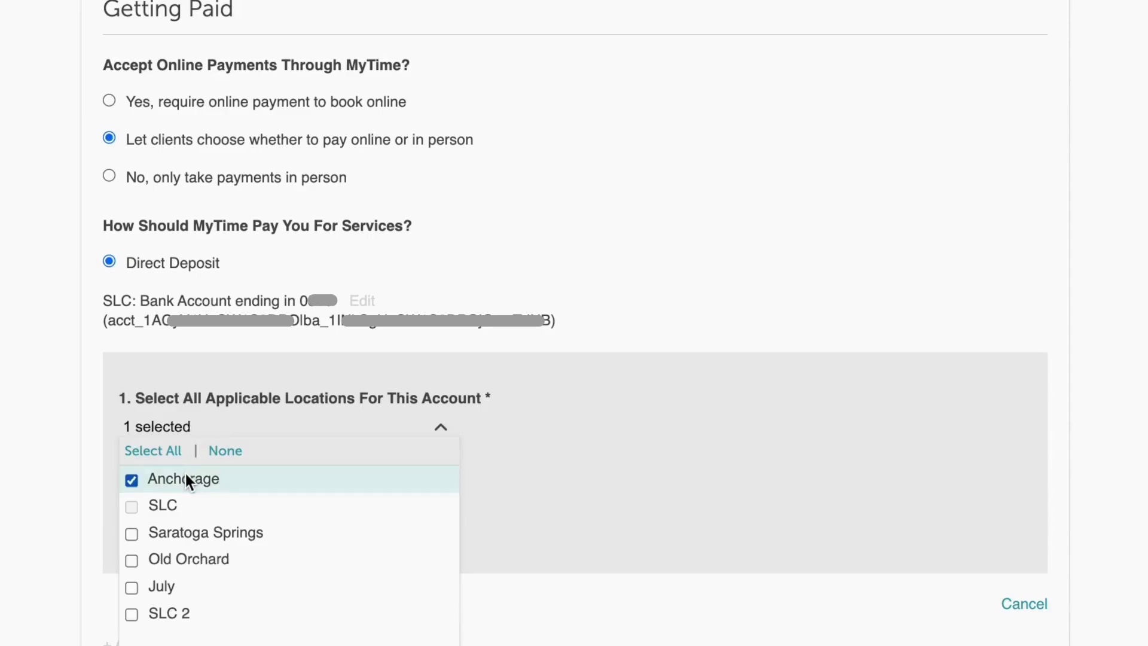
click(598, 462)
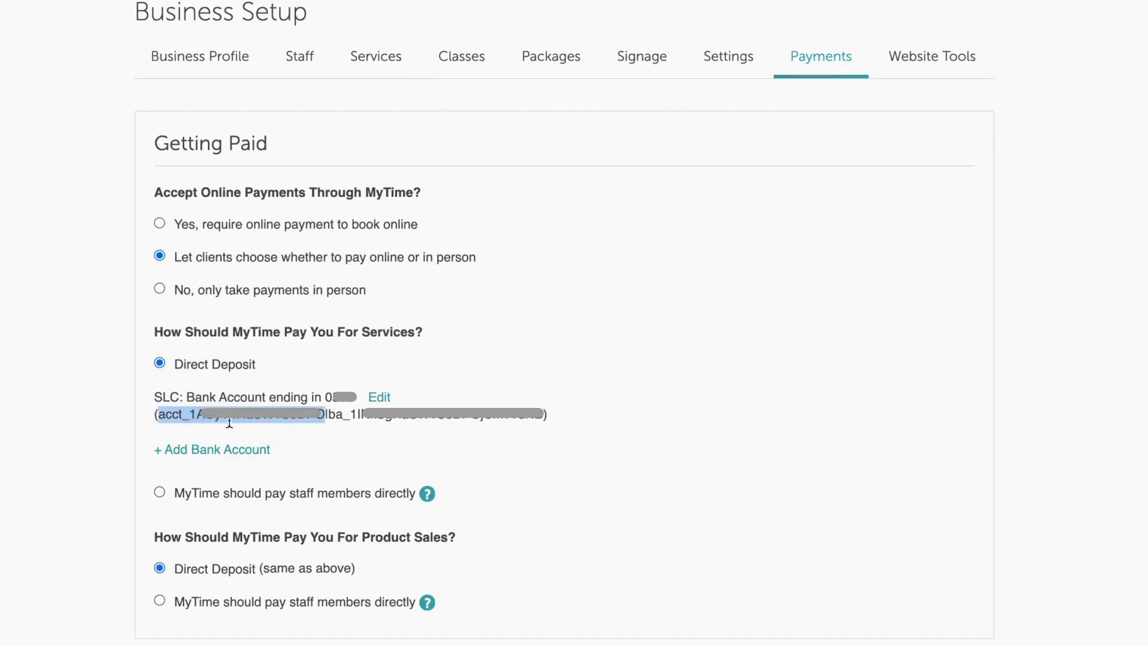
- Copy the highlighted account ID listed under the SLC bank account
right_click(229, 422)
click(274, 468)
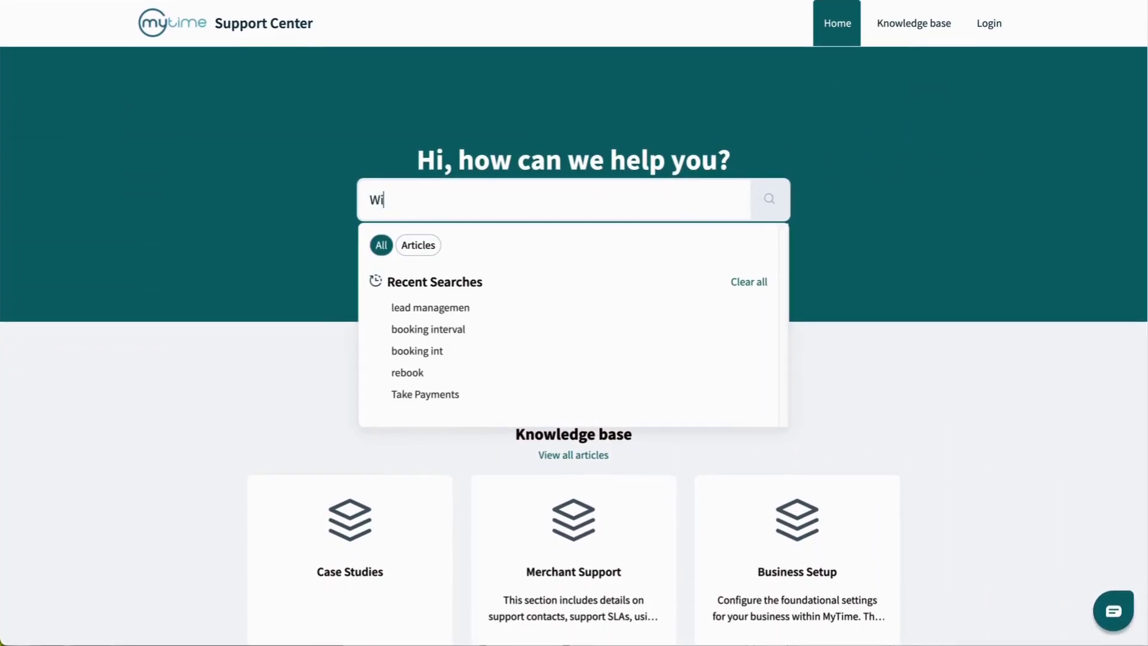
- Search the MyTime Support Center for Wise POS E Terminal and read the Stripe BBPOS Wise POS E Terminal Setup article
text(OS E Terminal Set)
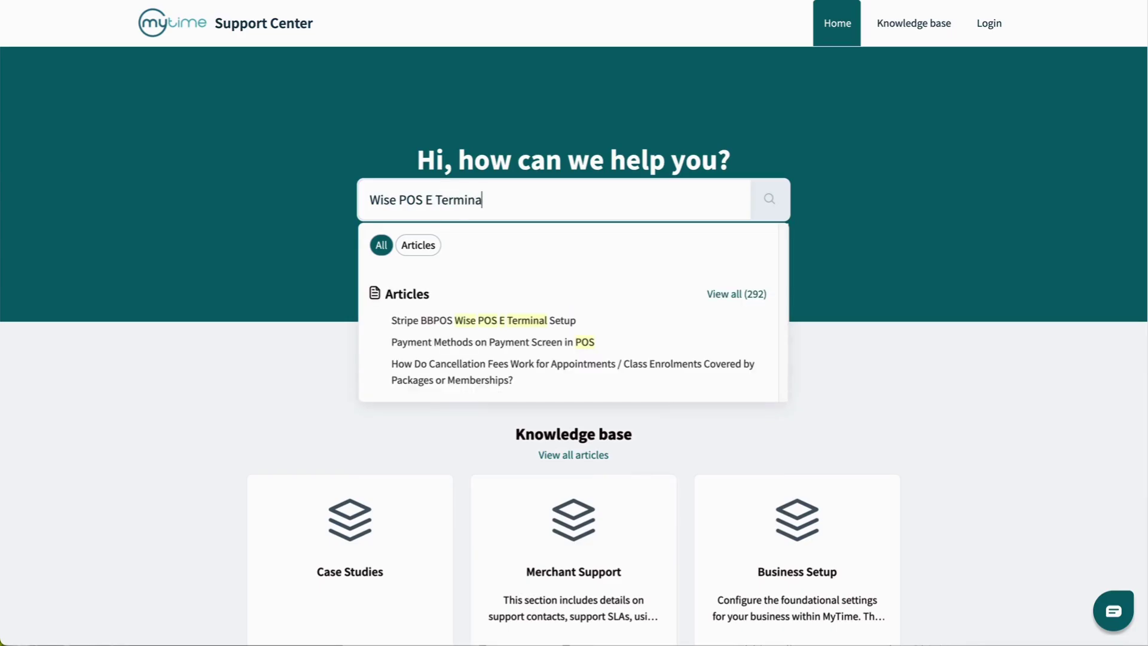
click(583, 321)
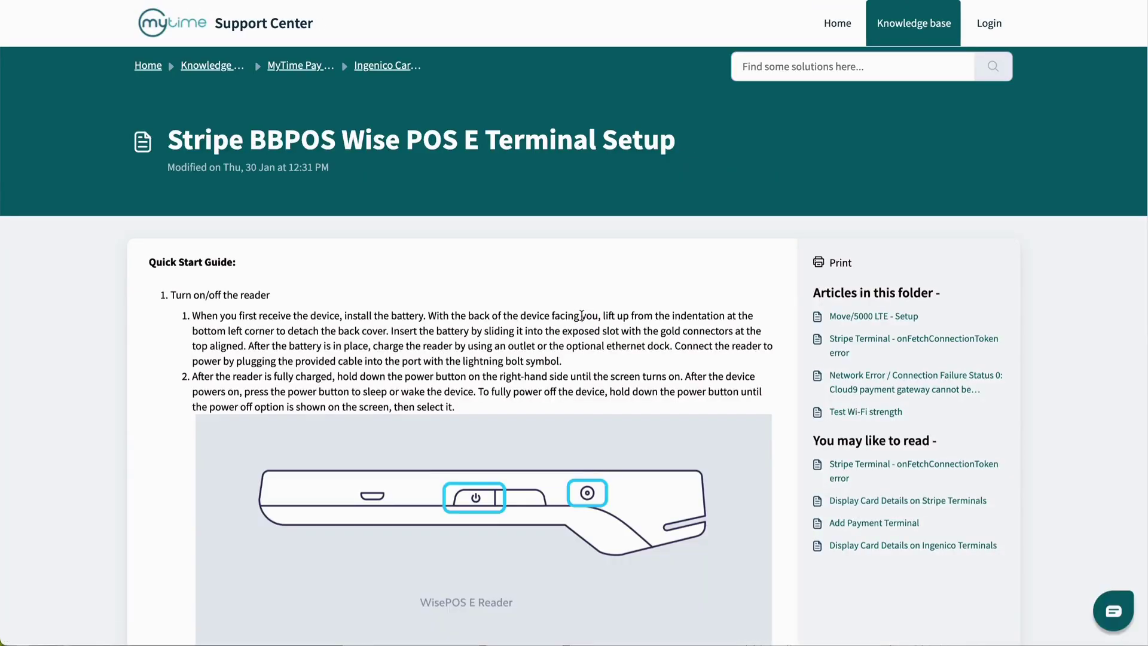
scroll(583, 321, down, 10)
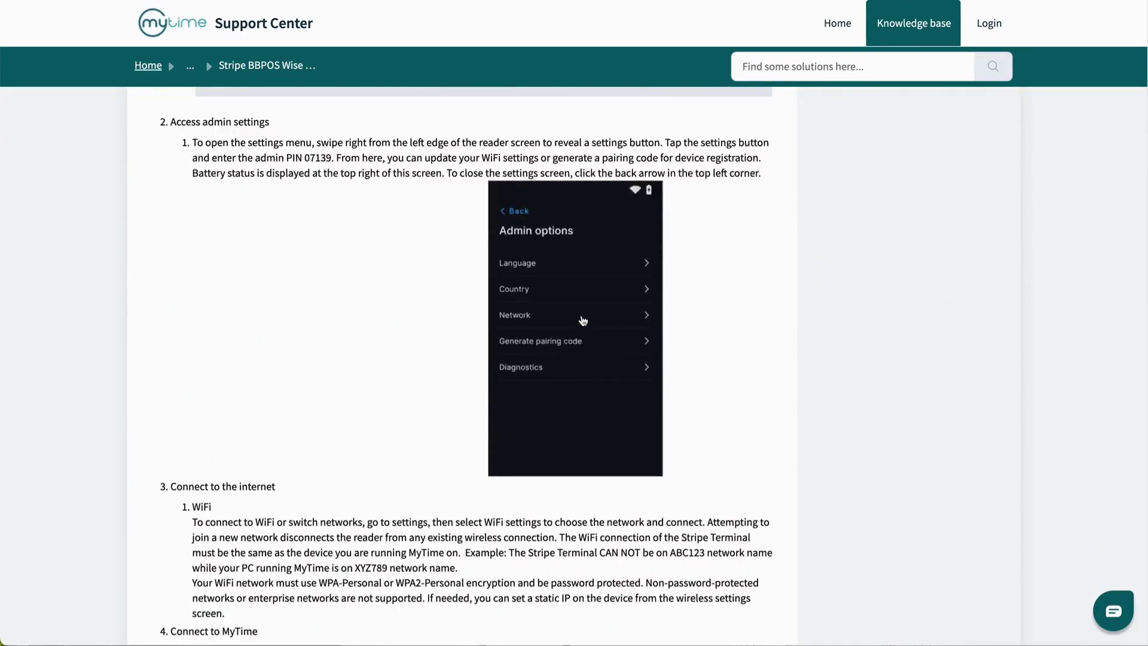